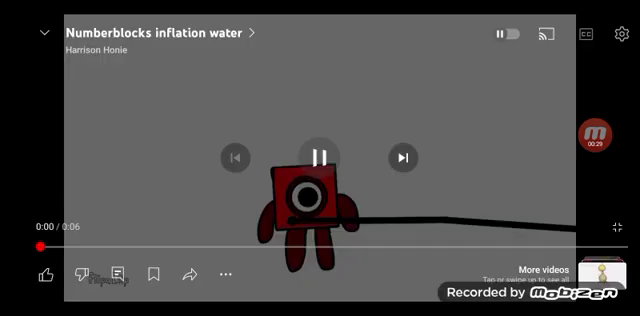
Pause the Numberblocks inflation water video, rewind it to the start, then resume playback.
left_click(621, 33)
key("Escape")
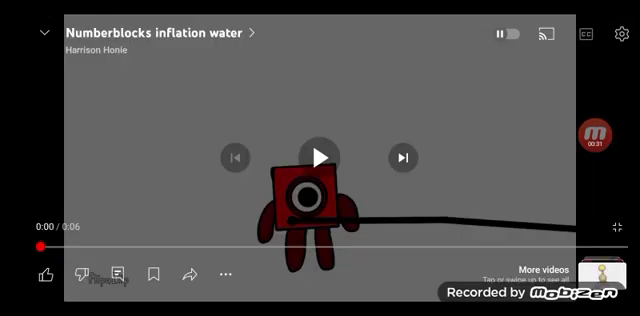
left_click_drag(40, 246, 42, 246)
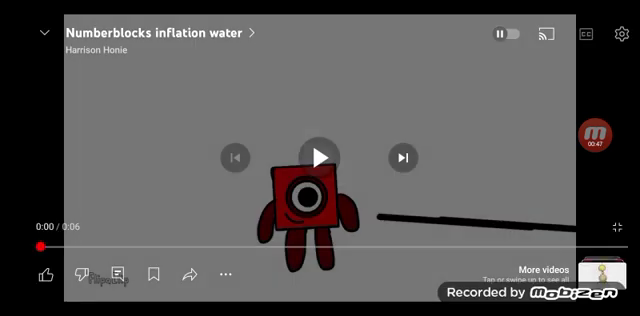
left_click(320, 157)
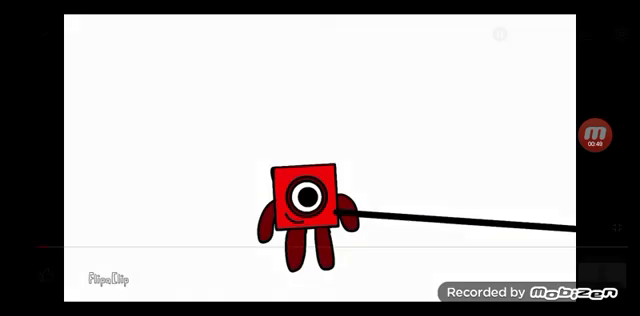
left_click(320, 157)
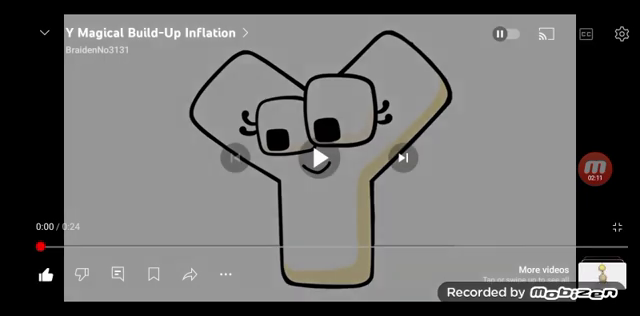
Show and hide the player controls over the Y Magical Build-Up Inflation video, paused at 0:00.
left_click(450, 220)
left_click(450, 220)
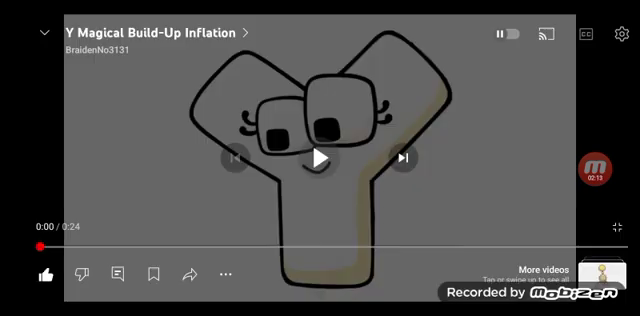